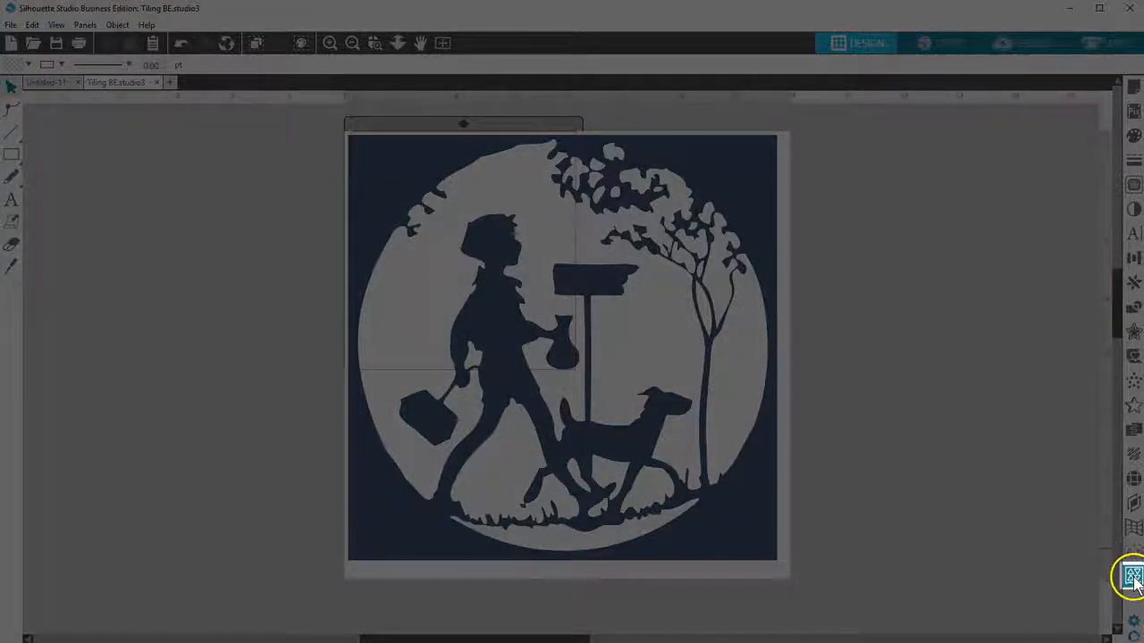
Step: Show the media layout split-screen and set the media size to 12 in wide by 12 in high
click(1133, 579)
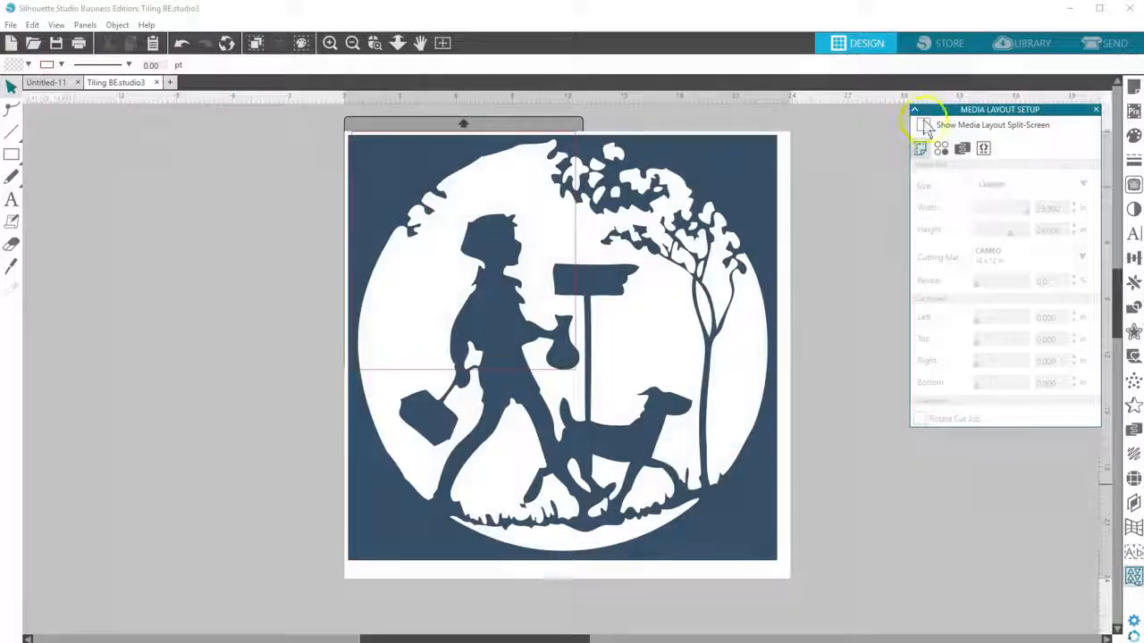
click(923, 126)
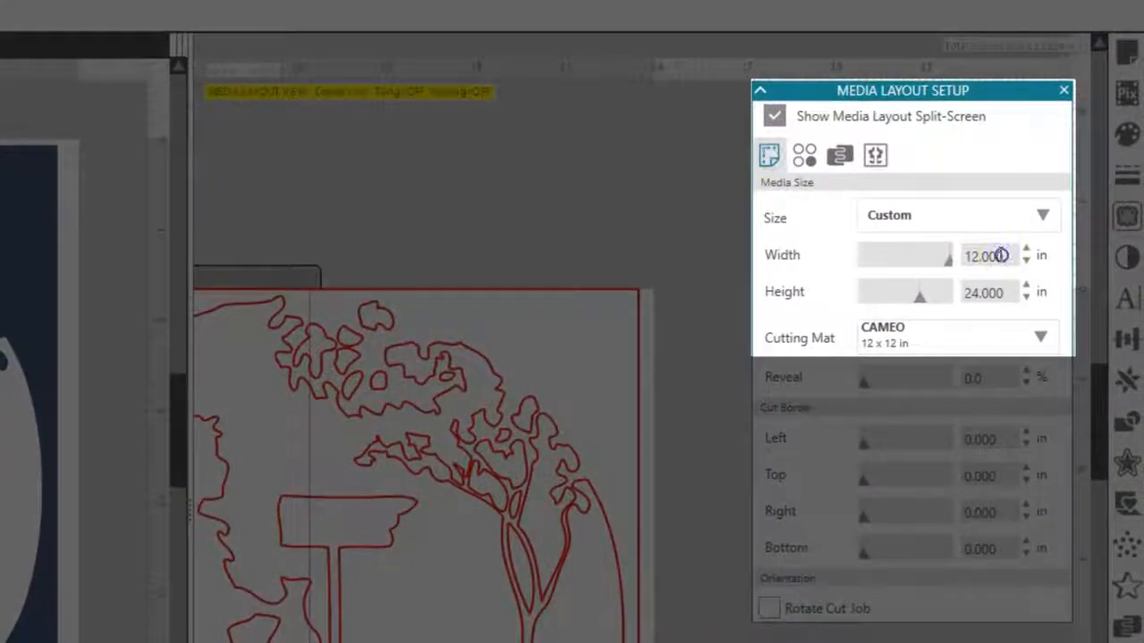
double_click(983, 293)
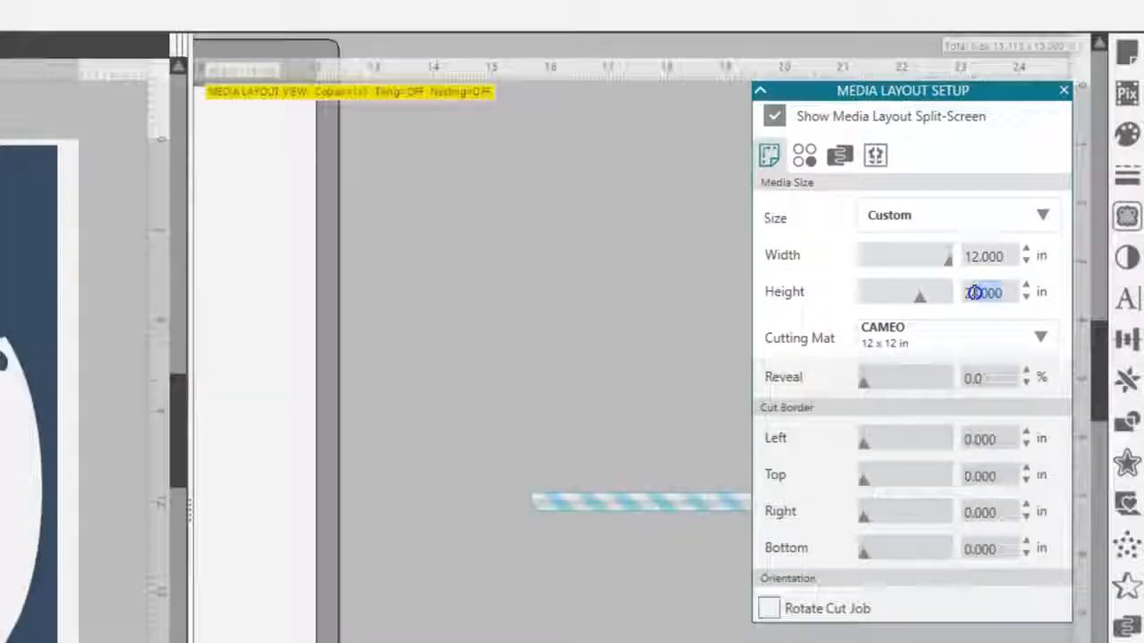
text(12)
key(Return)
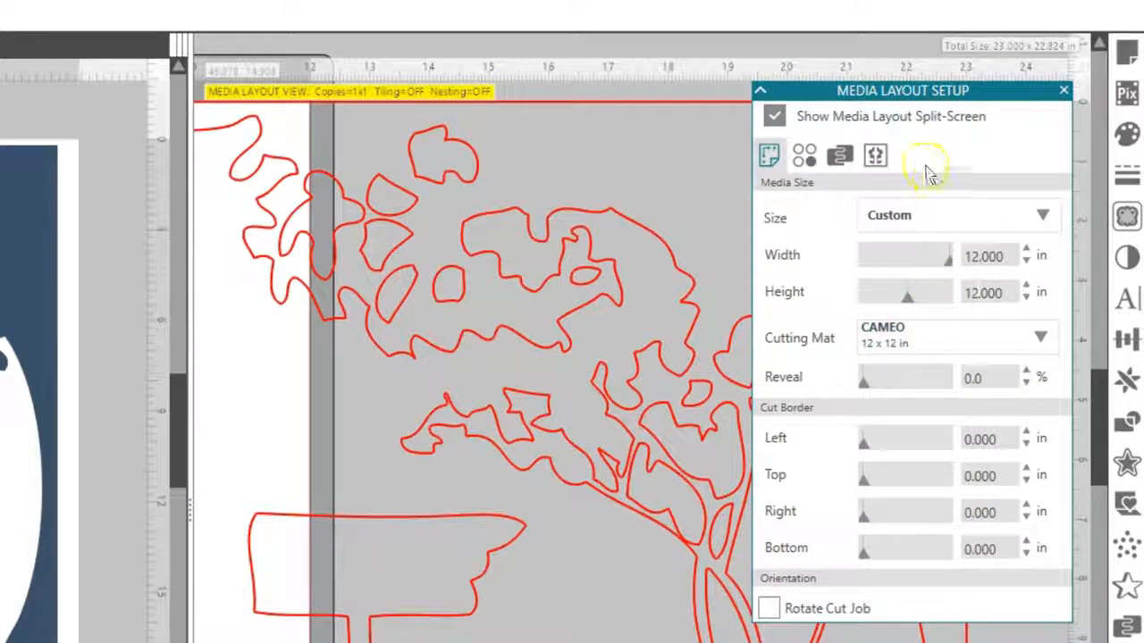
Step: Activate tiling for the silhouette design and bring the tiles into view in the media layout
click(882, 163)
click(789, 217)
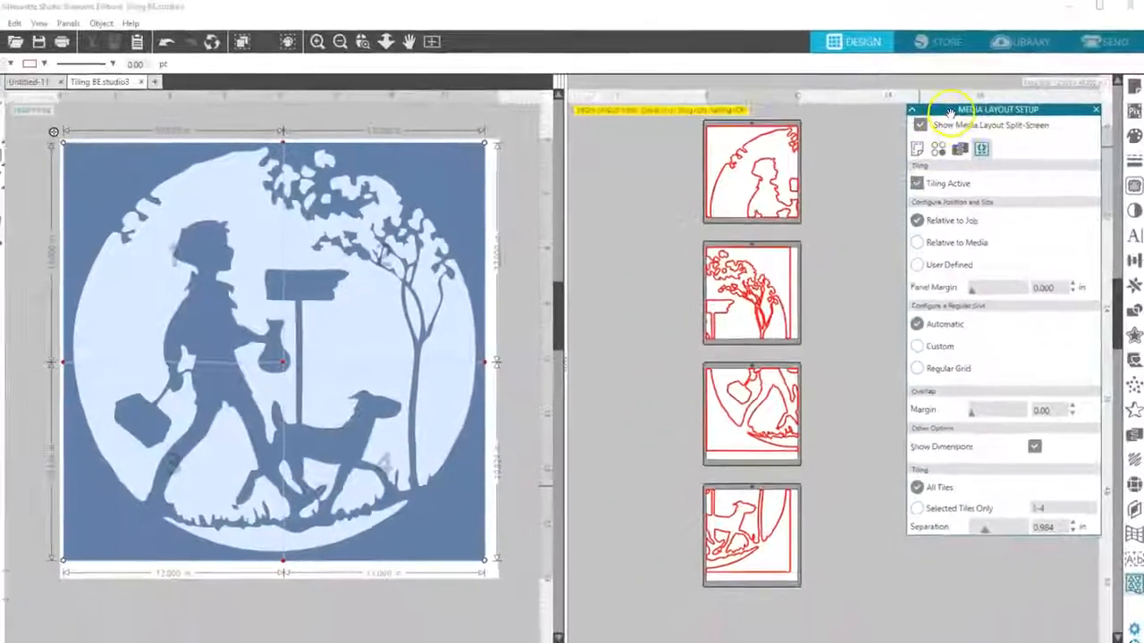
drag(949, 112, 856, 77)
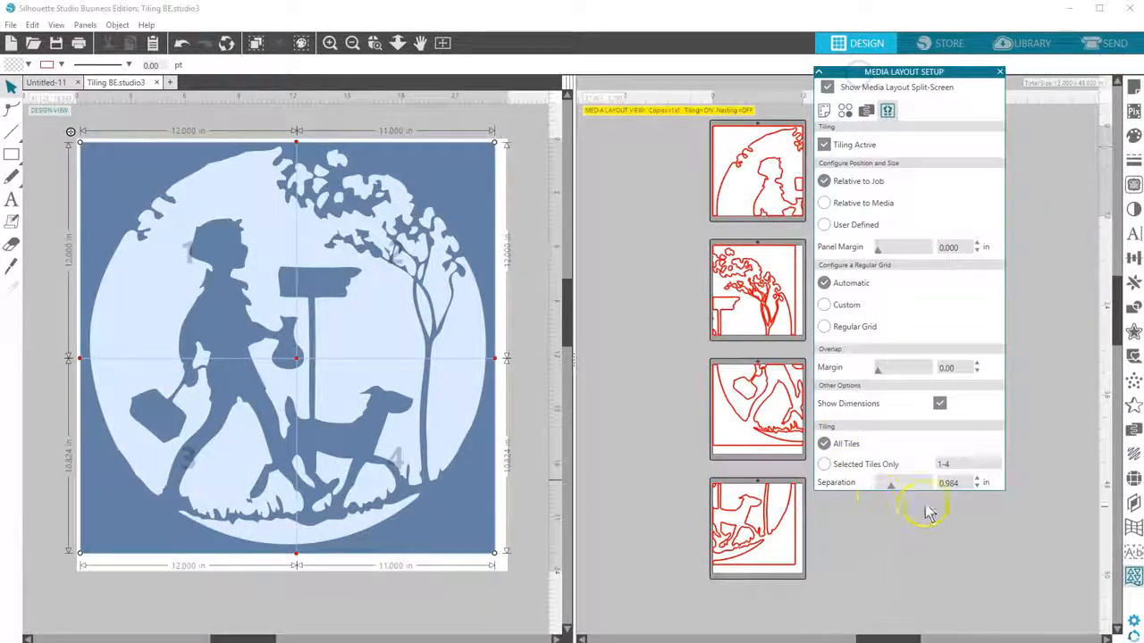
drag(630, 371, 572, 372)
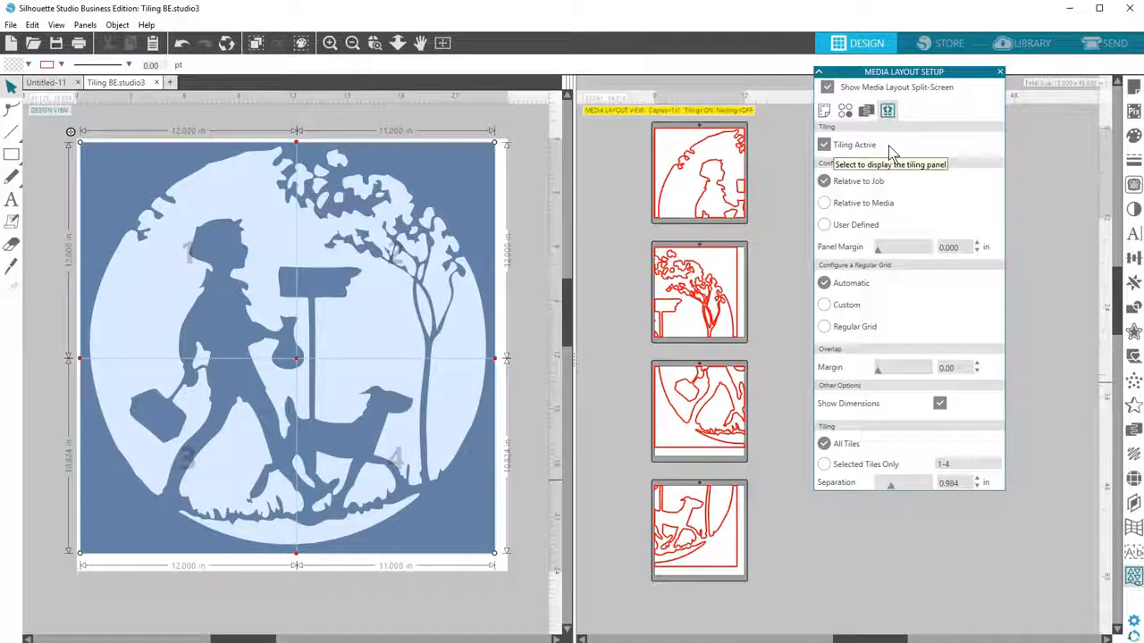
click(936, 149)
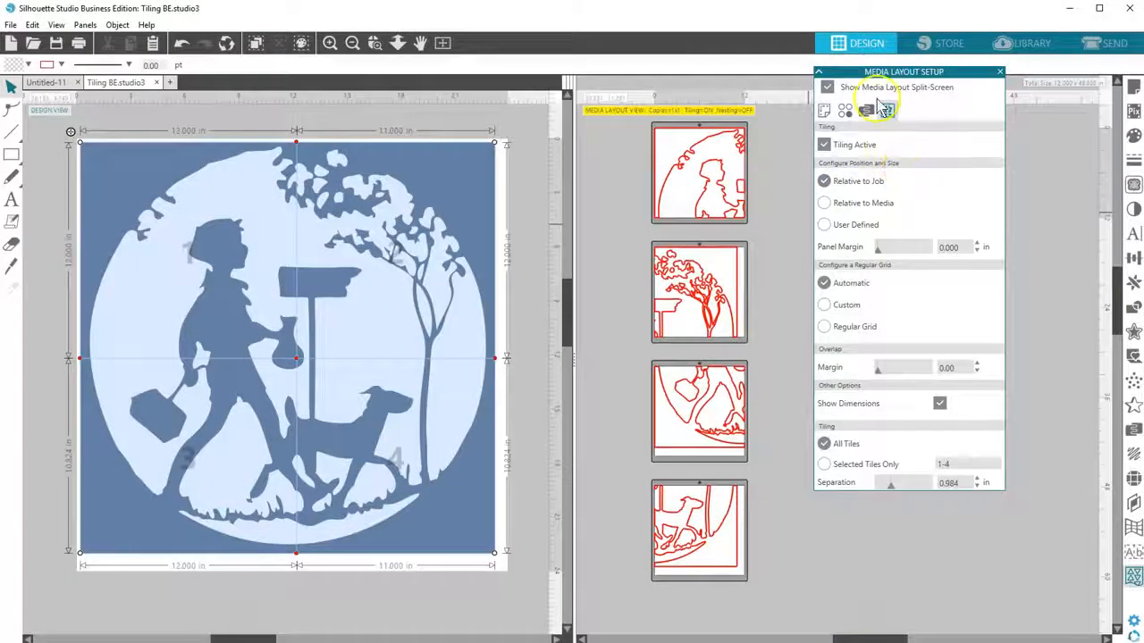
Step: Enlarge the tiling area freehand to about 23.28 × 23.18 in, and reset its position and size relative to the job
drag(584, 360, 662, 360)
drag(851, 71, 633, 80)
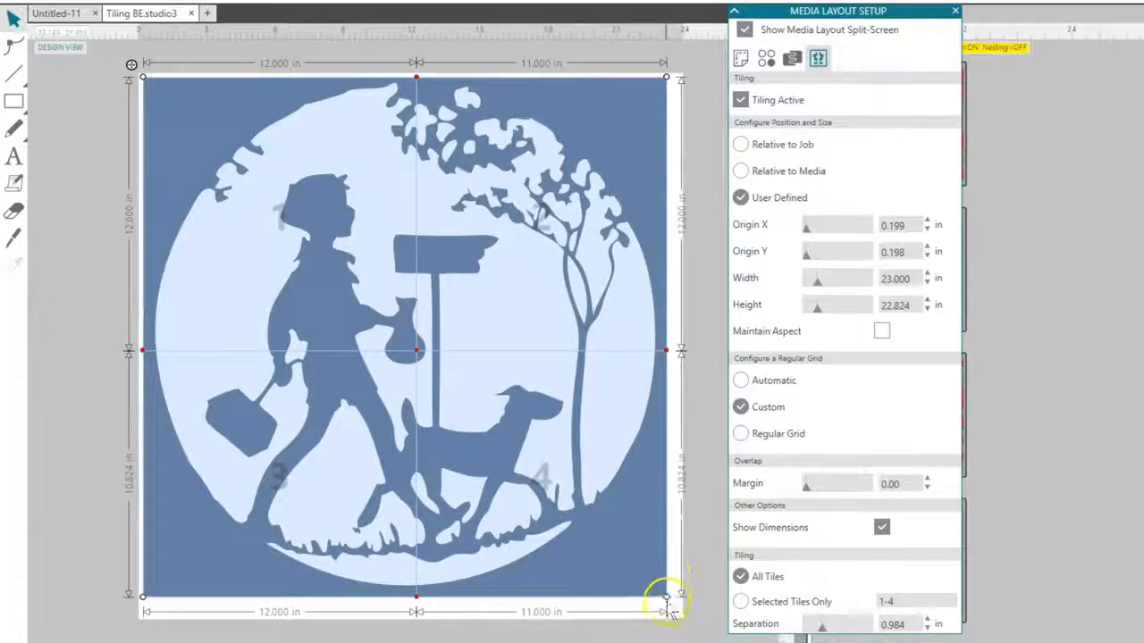
mouse_move(666, 596)
mouse_down()
mouse_move(704, 624)
mouse_move(681, 598)
mouse_move(672, 604)
mouse_up()
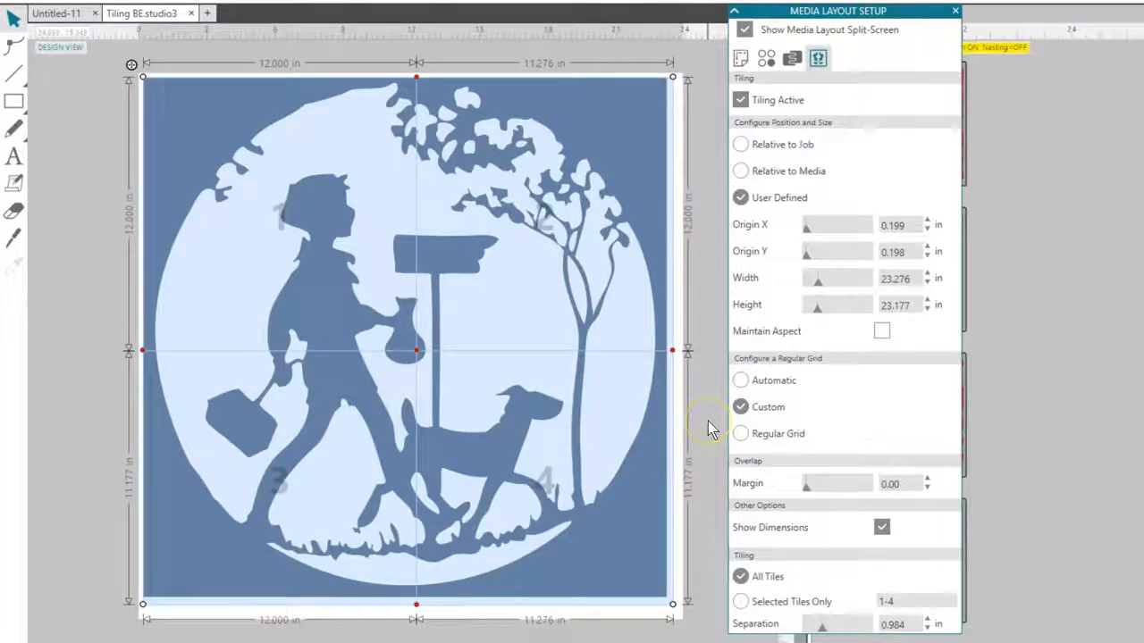
click(740, 145)
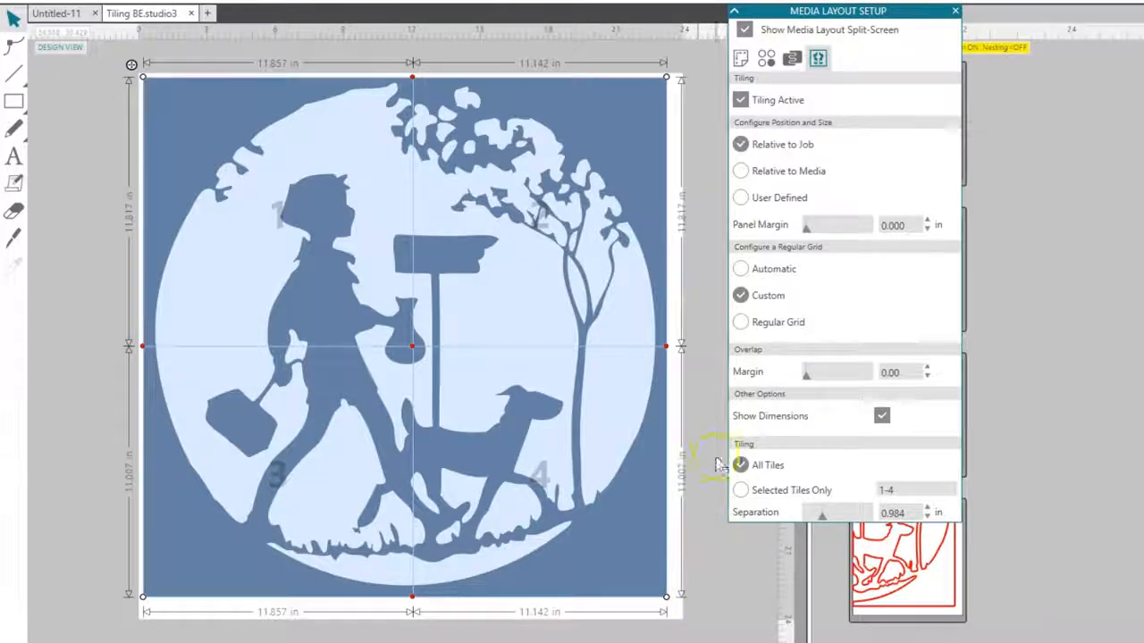
Step: Fit tiling relative to media, switch to user defined, set the width to 23.5 in, and resize freehand to about 23.43 × 23.28 in
click(741, 172)
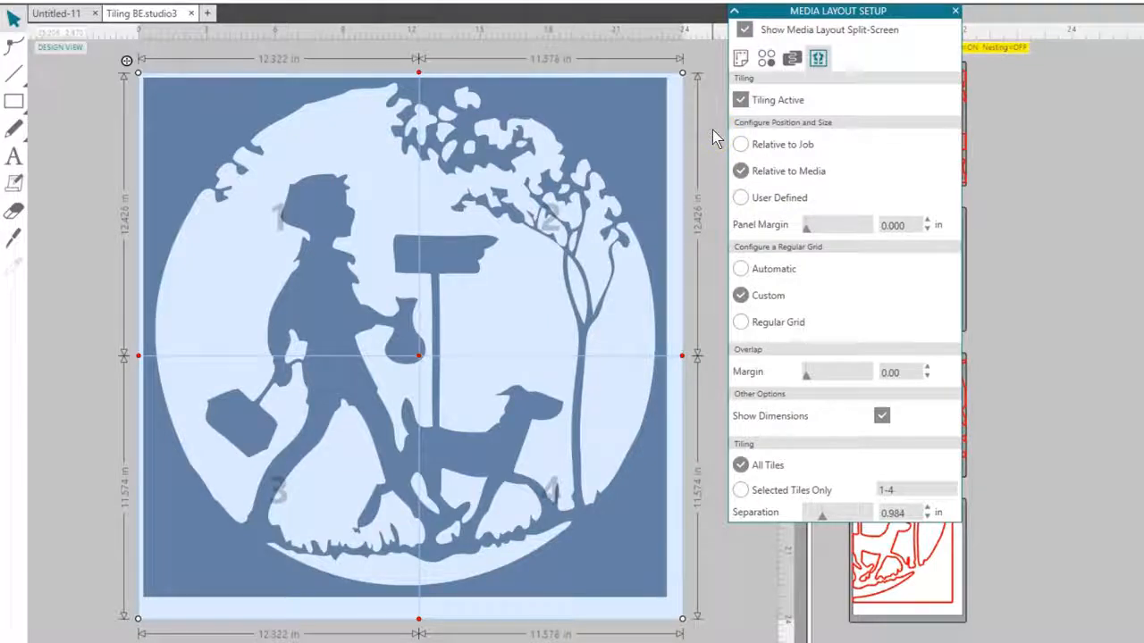
click(740, 199)
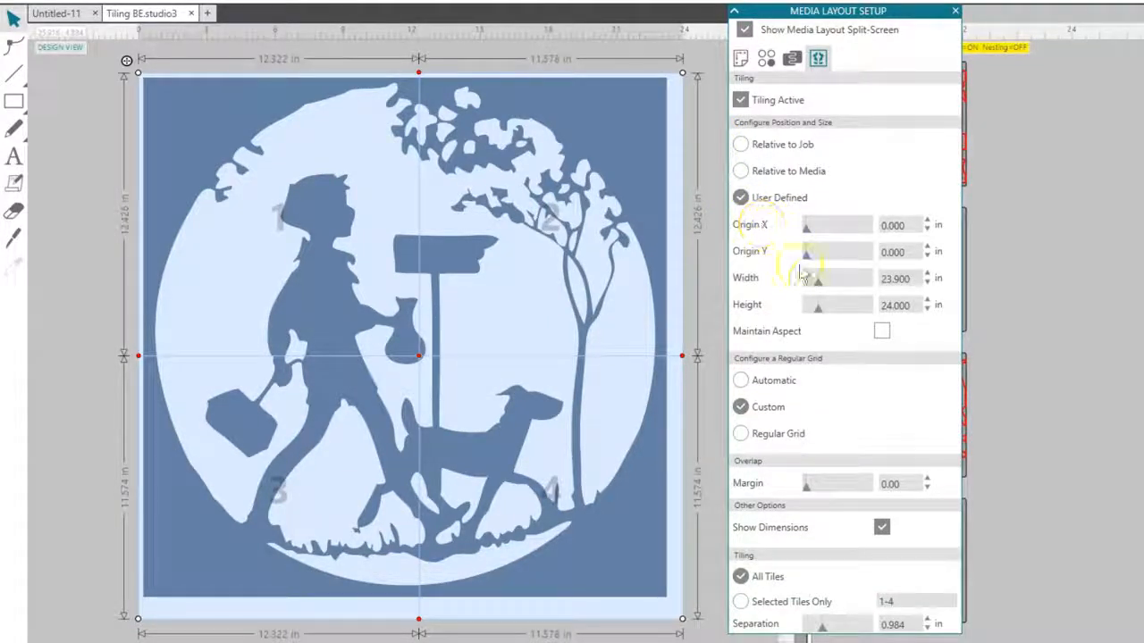
click(926, 284)
click(926, 284)
click(927, 283)
click(926, 283)
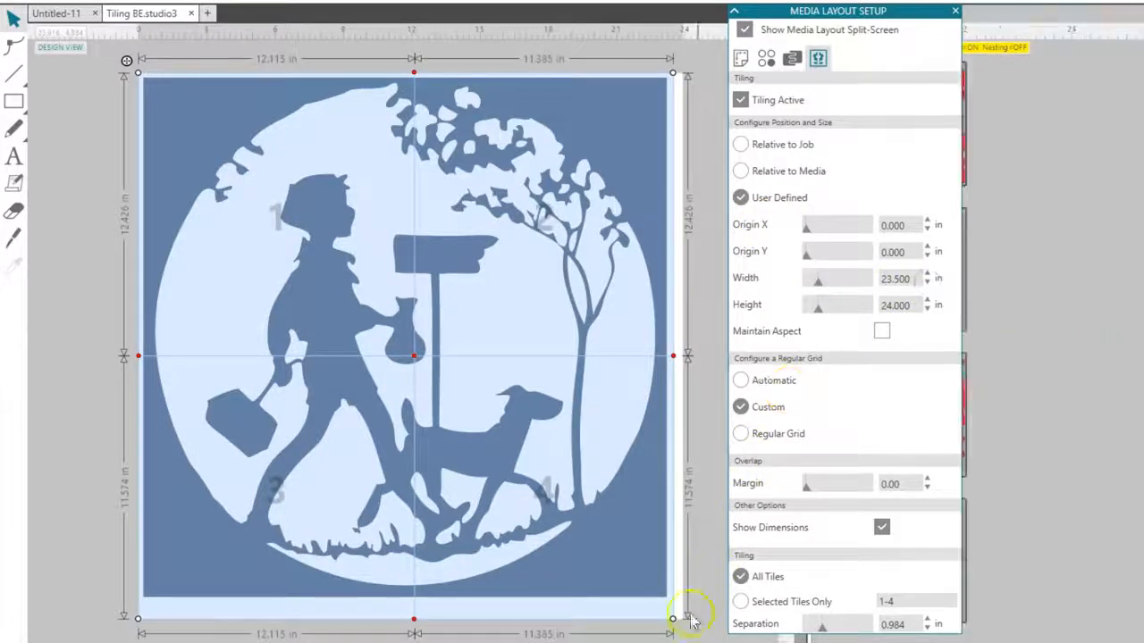
mouse_move(672, 617)
mouse_down()
mouse_move(628, 516)
mouse_move(663, 565)
mouse_move(671, 600)
mouse_up()
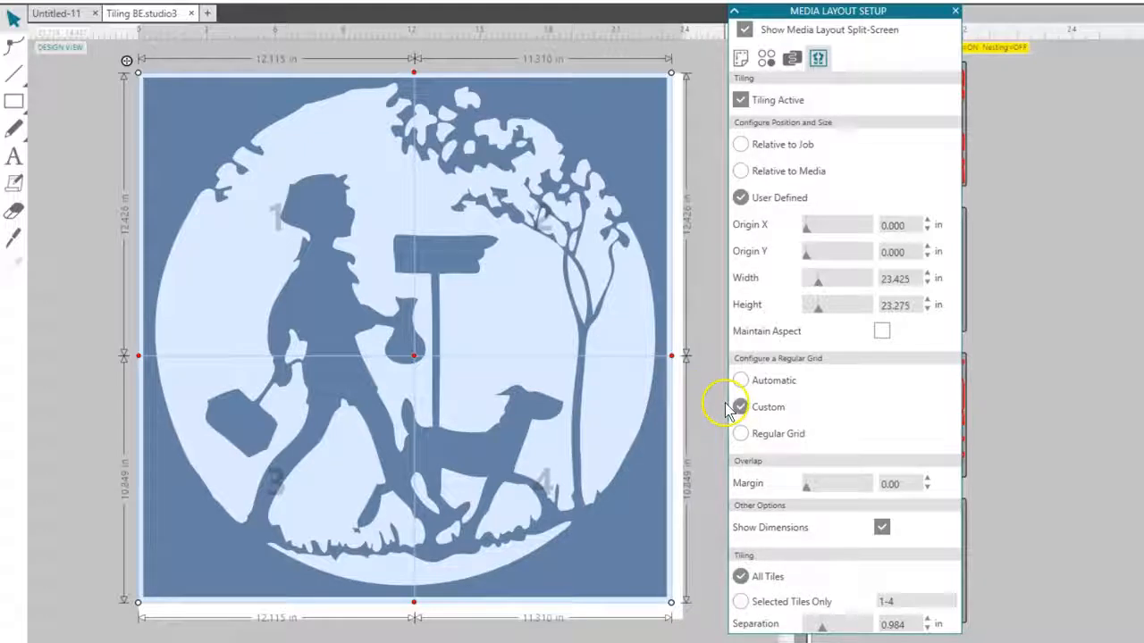
Step: Reduce the tiling area to 22.75 in wide with its aspect maintained, then unlock the aspect and resize the area freehand
click(880, 331)
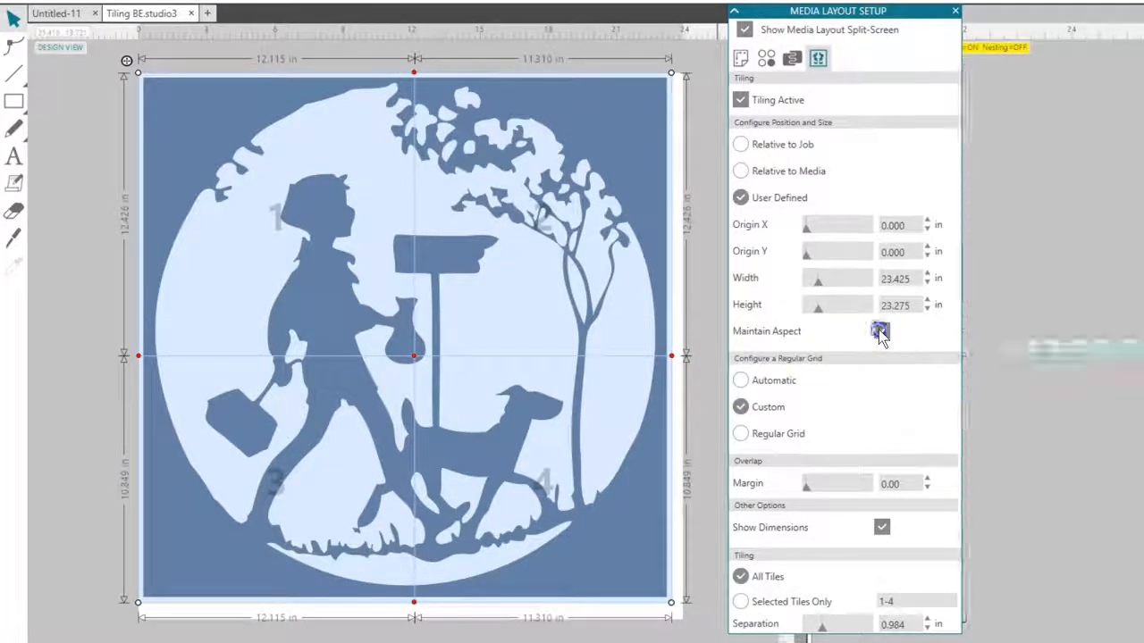
click(928, 283)
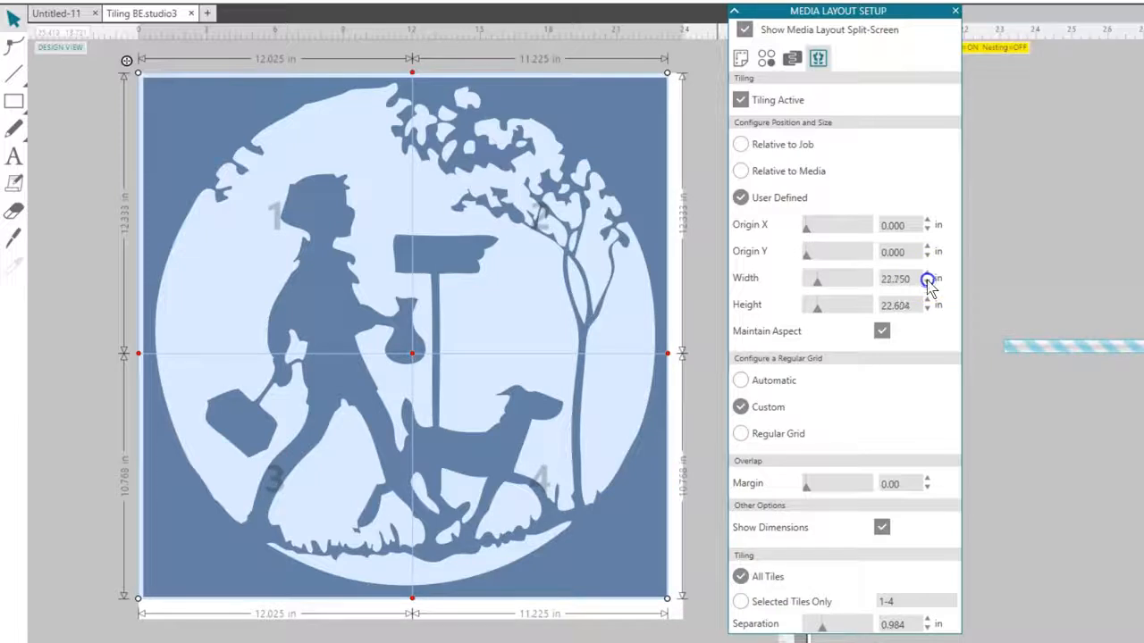
click(927, 284)
click(881, 332)
drag(656, 585, 669, 602)
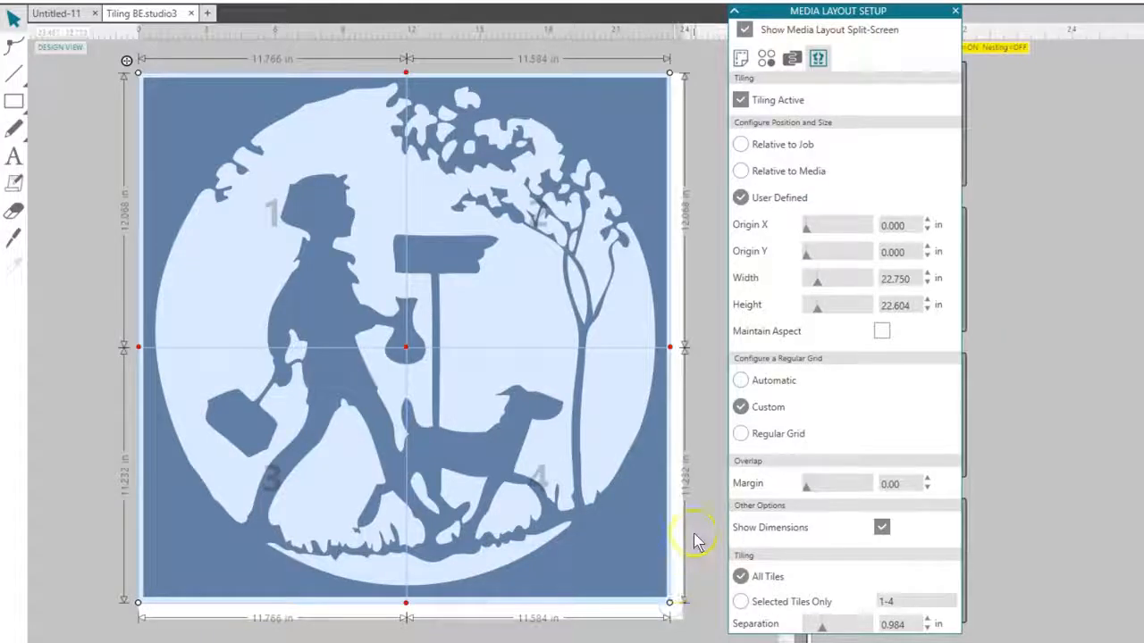
Step: Size the tiling area relative to the media with a panel margin of 0.125 in
click(740, 170)
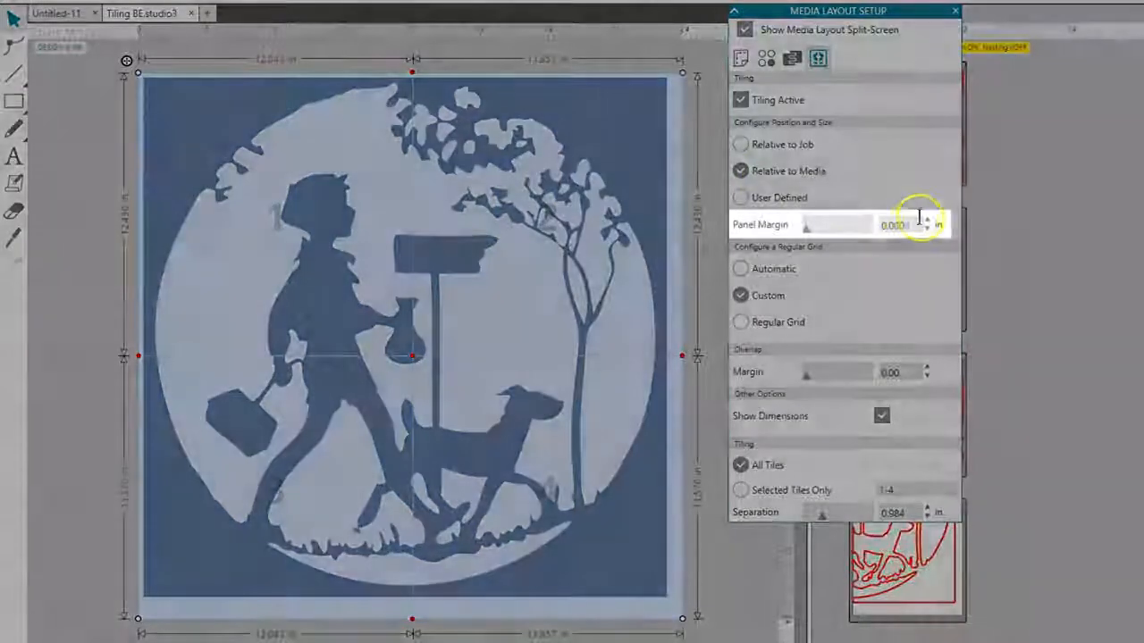
click(927, 220)
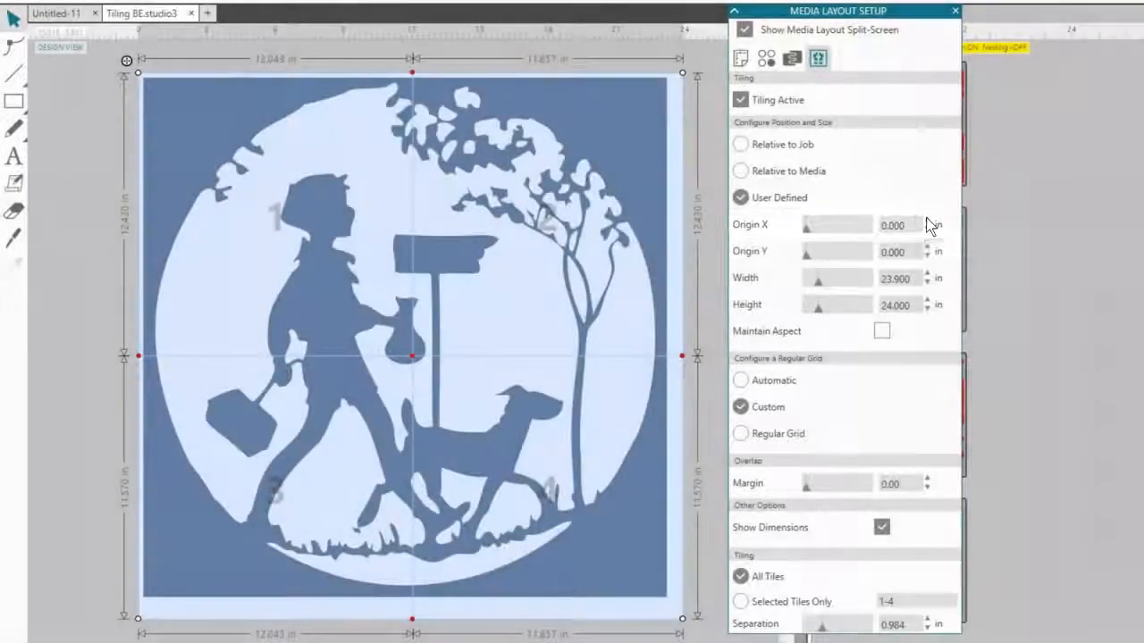
click(929, 283)
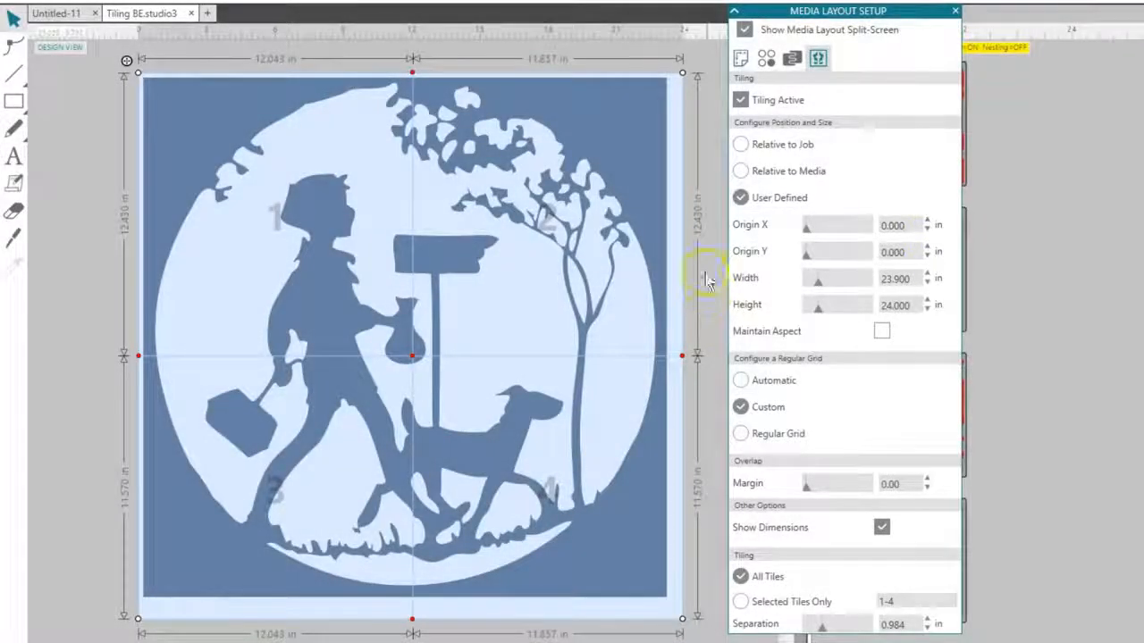
click(740, 171)
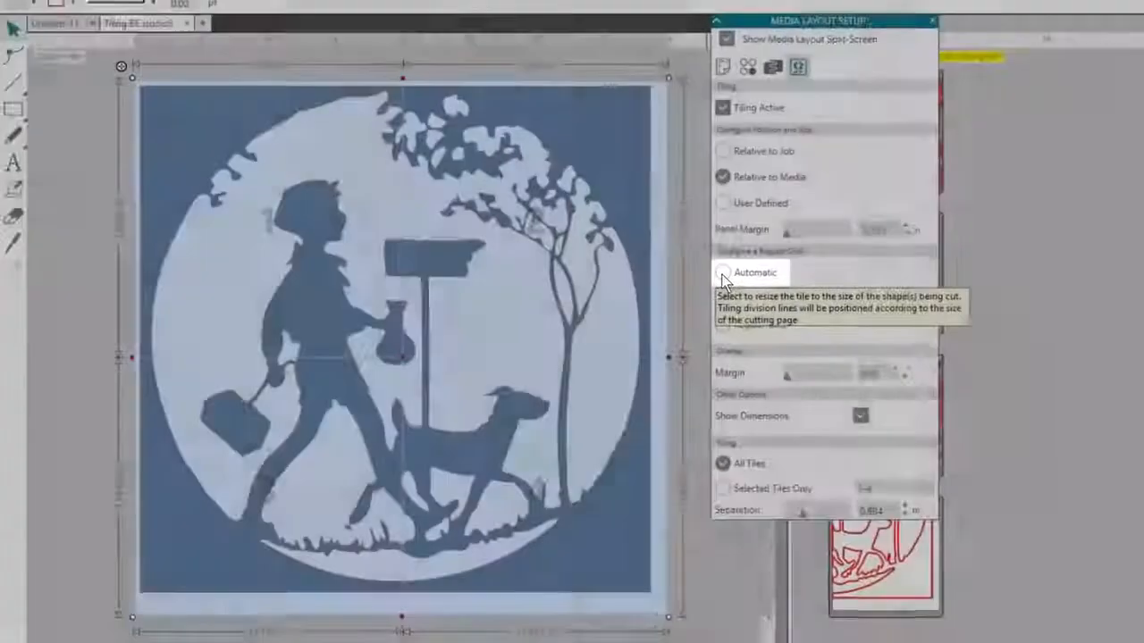
Step: Set the tile grid to Automatic and keep both the design and the tile layout in view
click(740, 270)
drag(663, 81, 880, 123)
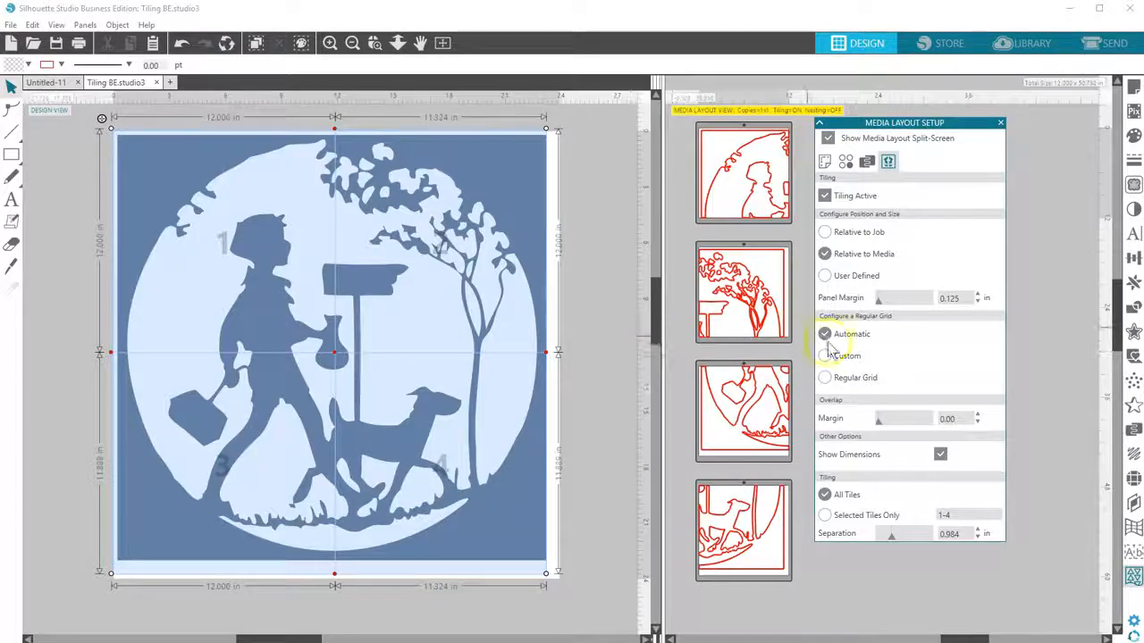
drag(659, 364, 579, 362)
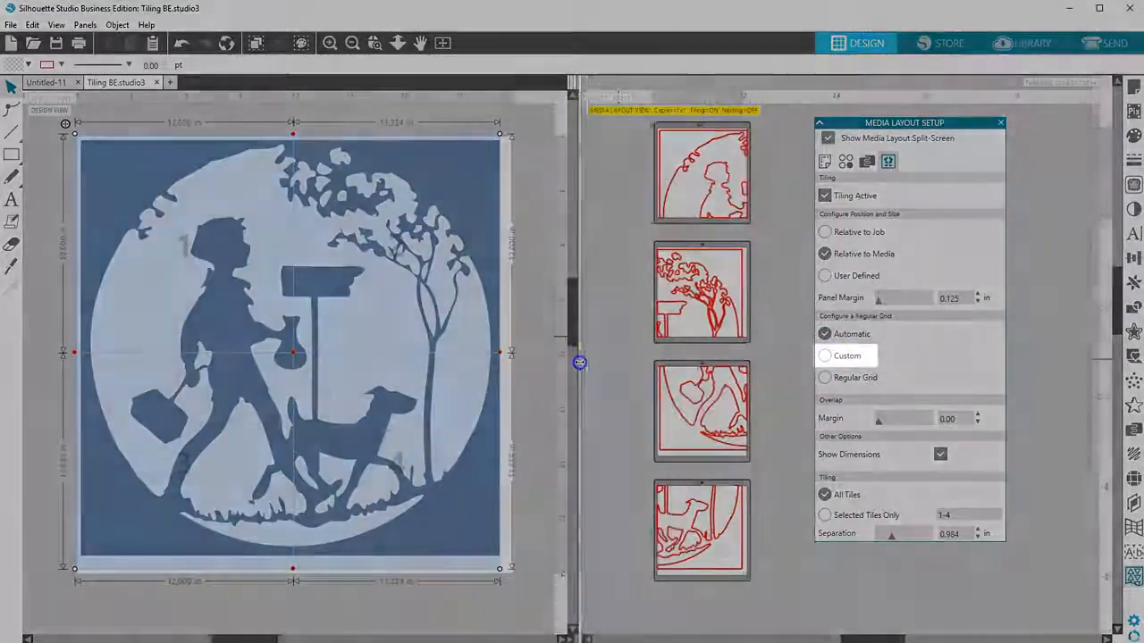
Step: Switch to a custom grid and move the tile intersection so tile 1 is about 13.08 × 11.75 in
click(824, 356)
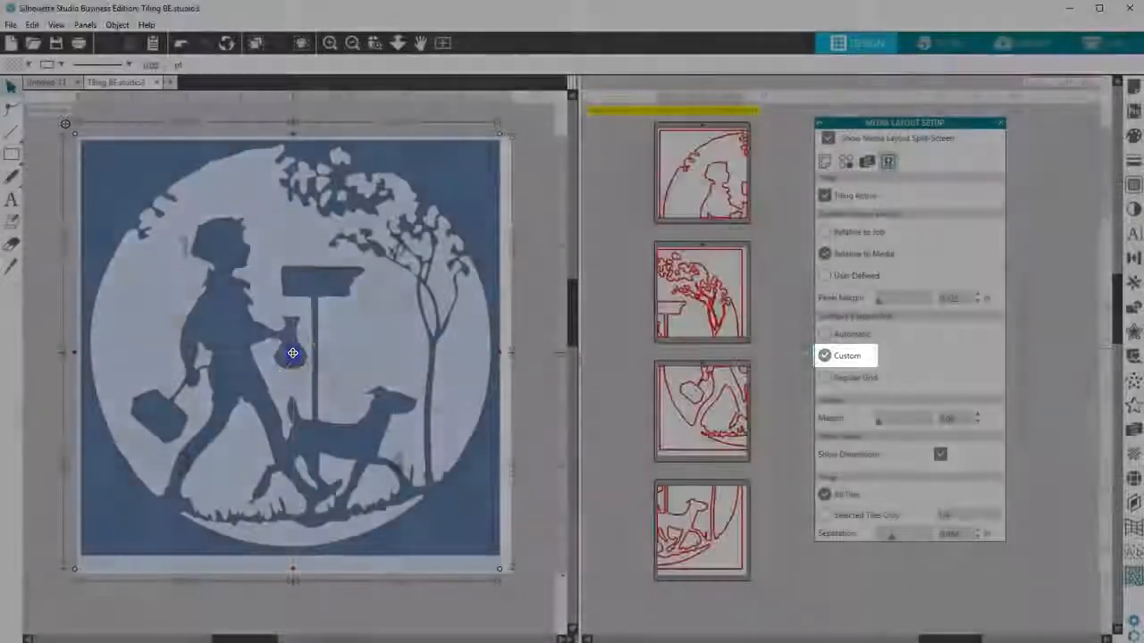
mouse_move(293, 352)
mouse_down()
mouse_move(369, 389)
mouse_move(283, 317)
mouse_move(313, 349)
mouse_up()
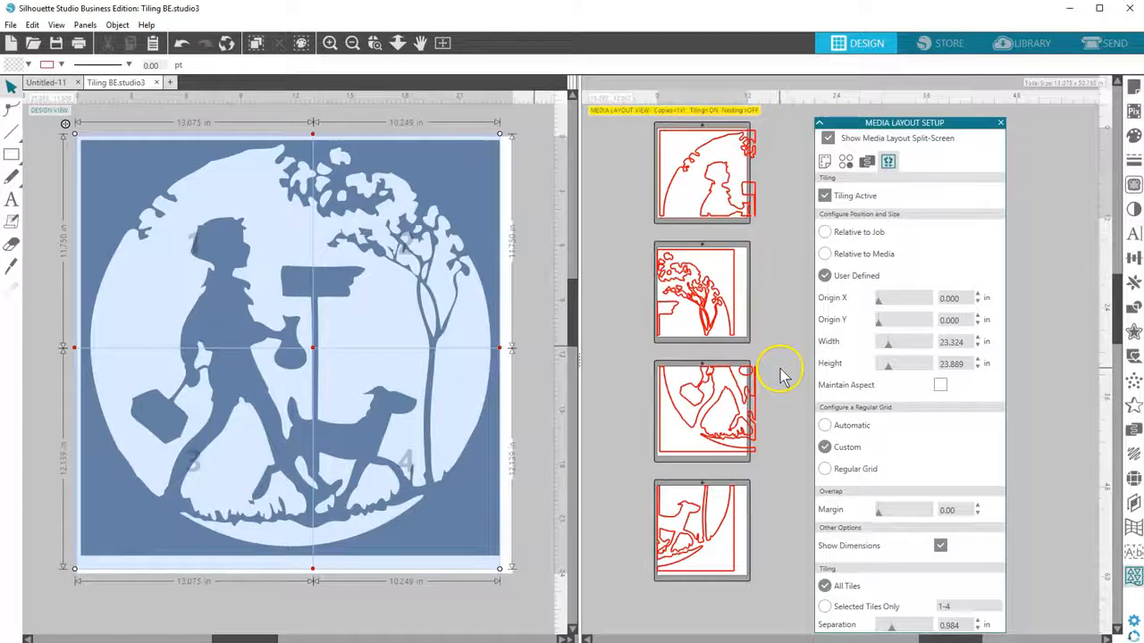
Step: Switch to a regular grid, try three columns, and return to two columns and two rows
click(825, 469)
drag(845, 120, 837, 10)
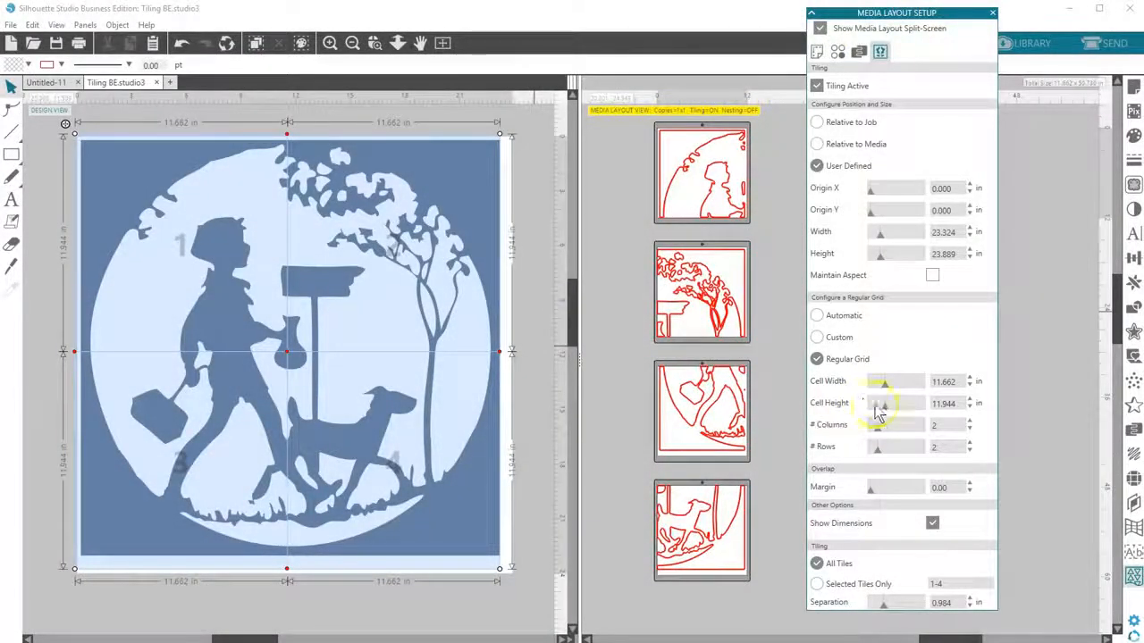
click(969, 422)
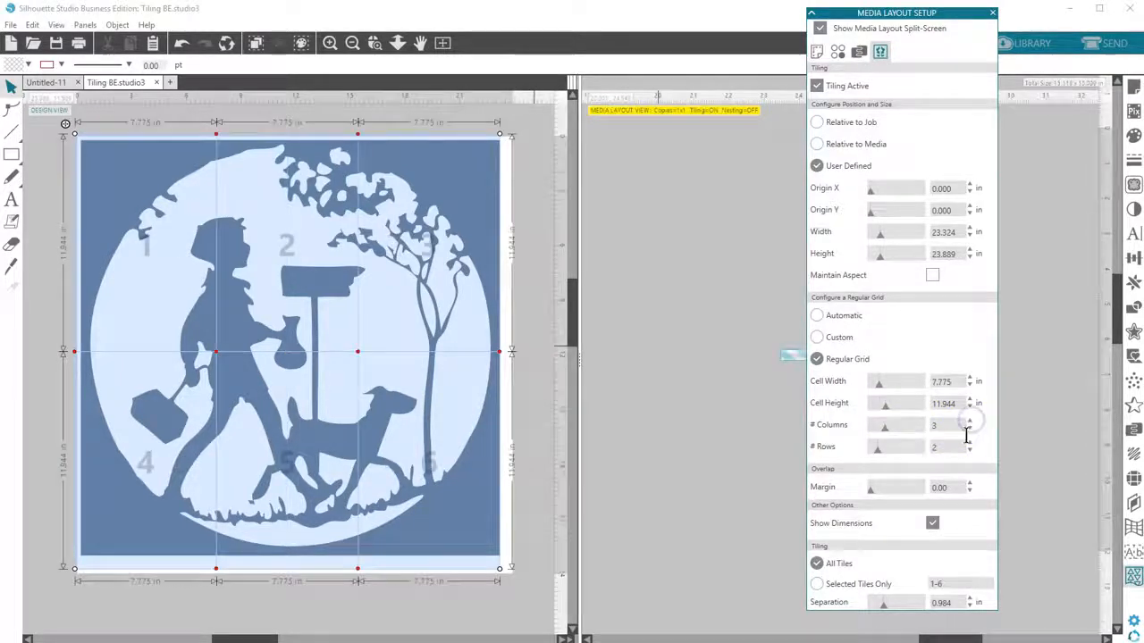
click(970, 444)
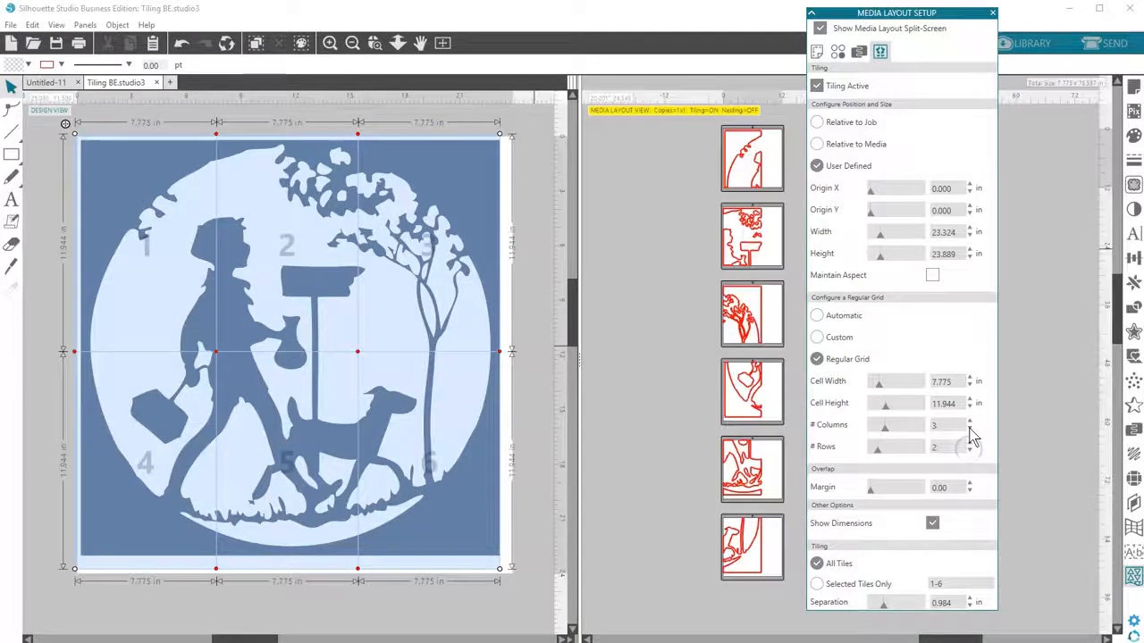
click(969, 429)
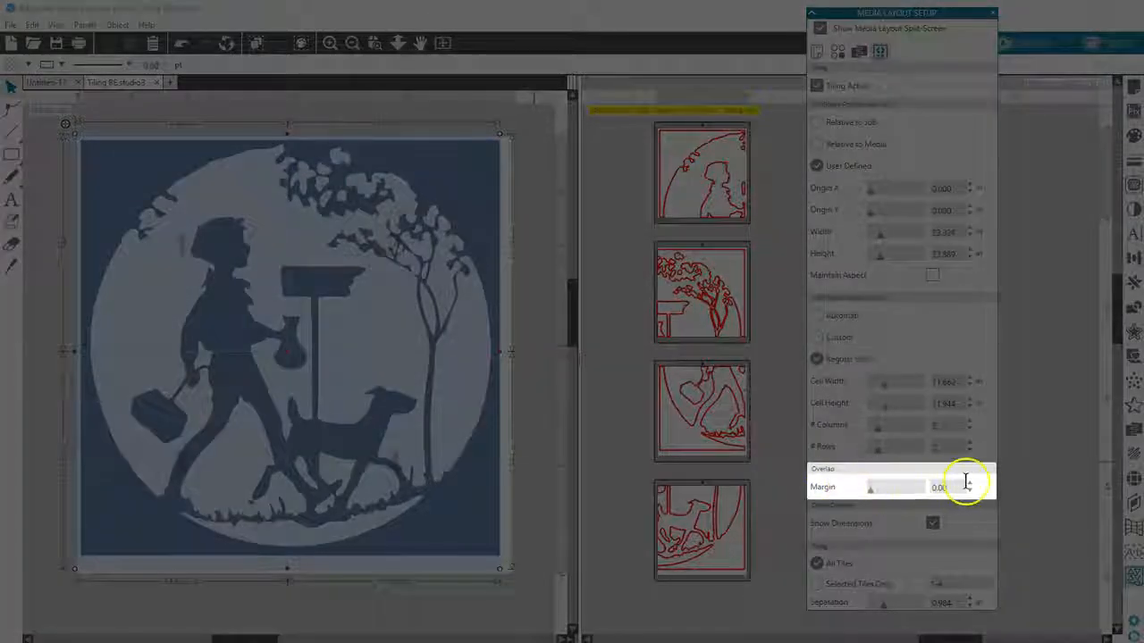
Step: Try a tile overlap margin of 2.00, reset it to 0.00, and toggle the dimension display
click(969, 483)
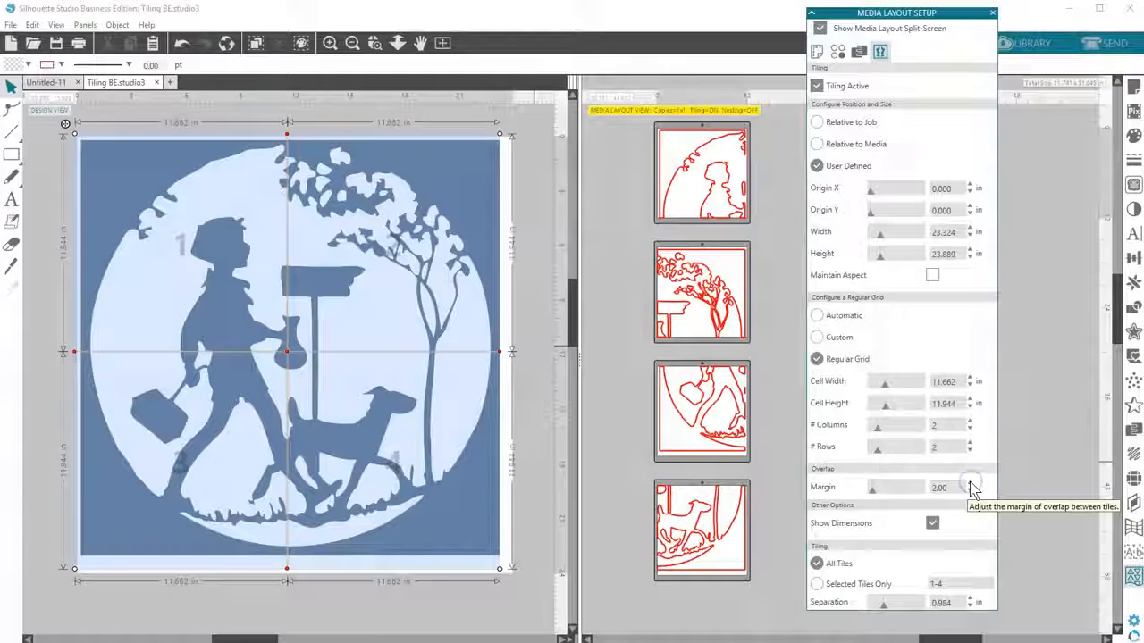
click(970, 492)
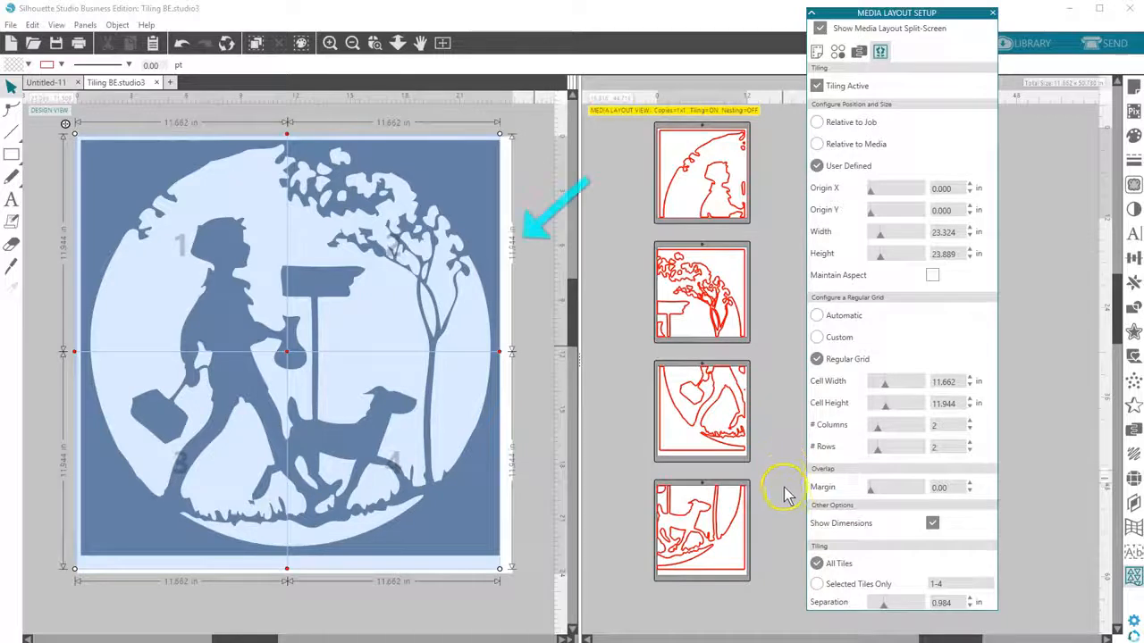
click(932, 525)
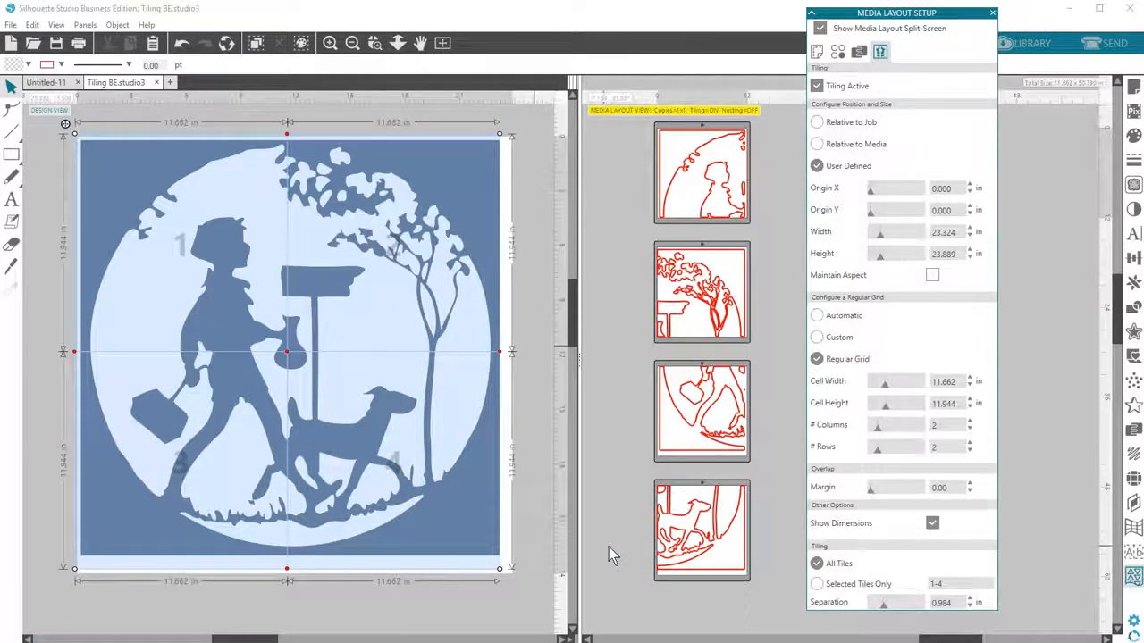
Step: Limit the cut to selected tiles 2-3 only
click(818, 584)
drag(955, 584, 926, 584)
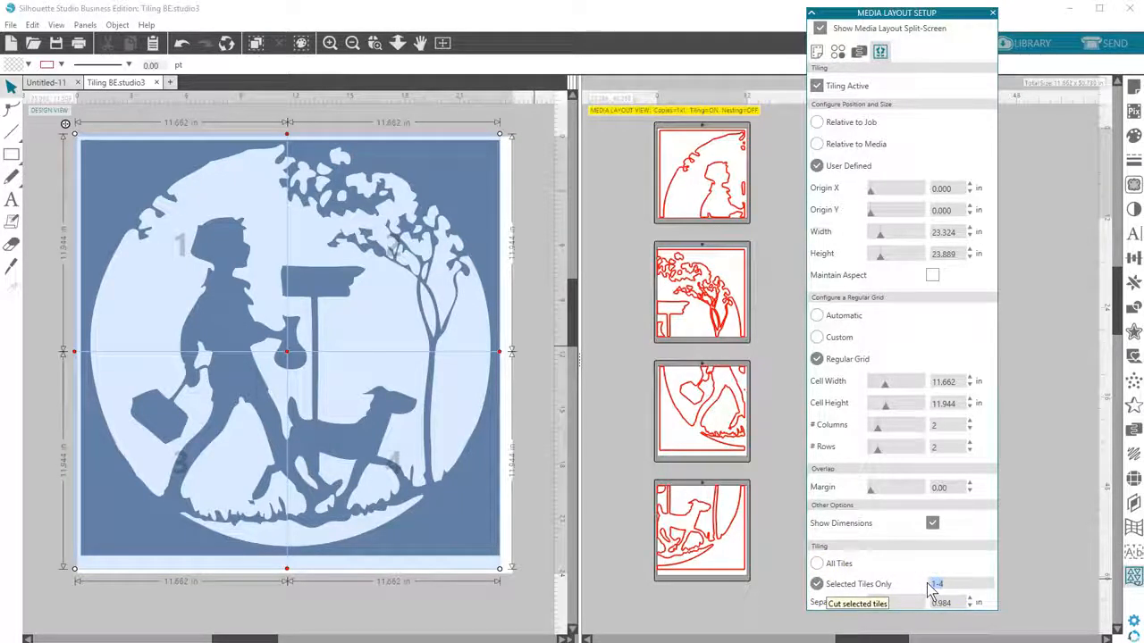
text(2-3)
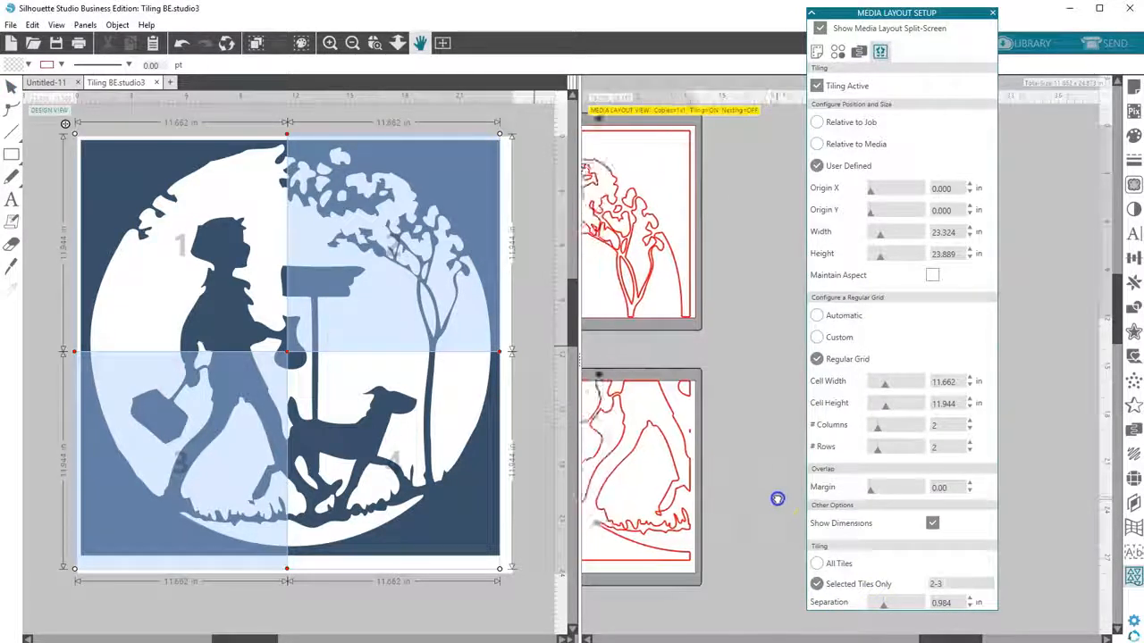
Step: Toggle tiles 4, 1 and 2 directly in the design, then return to cutting all tiles
click(409, 411)
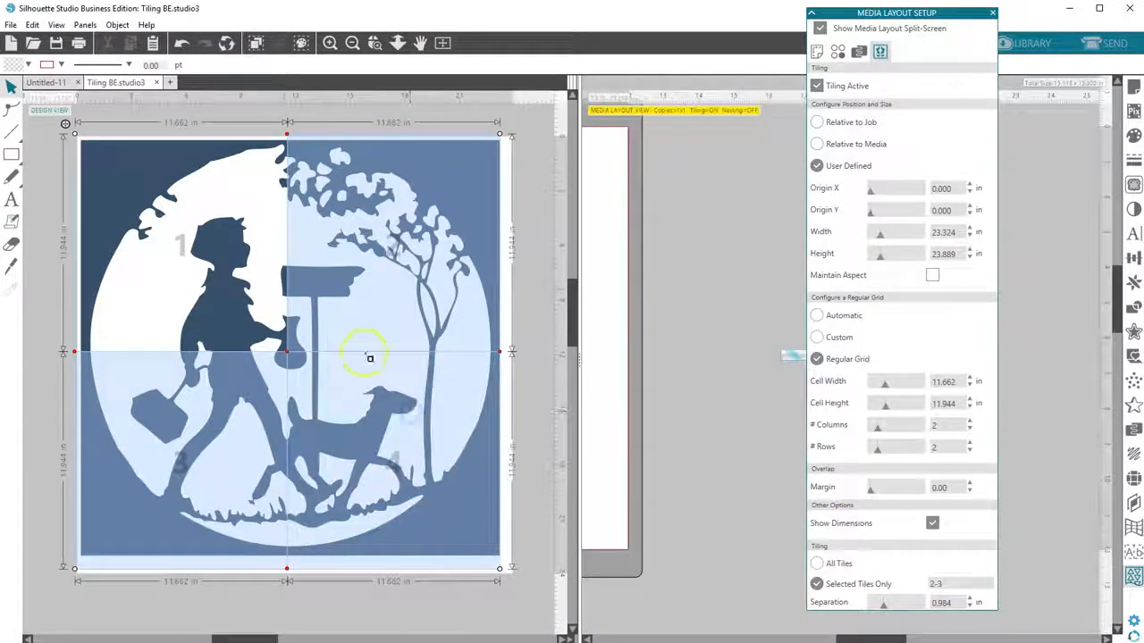
click(232, 281)
click(384, 283)
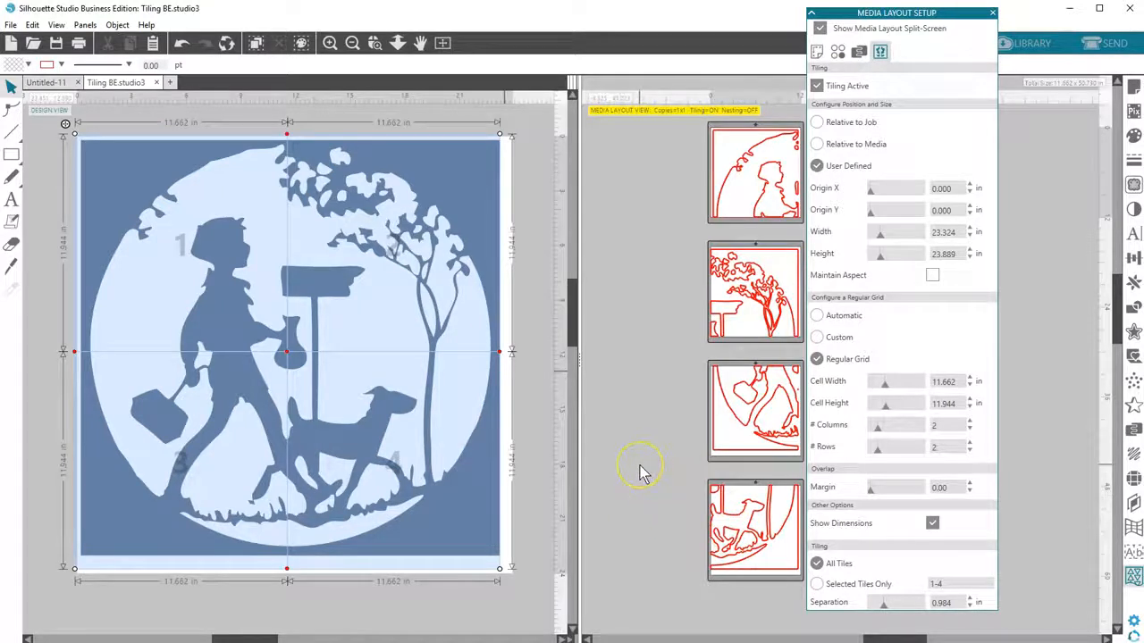
drag(651, 439, 562, 440)
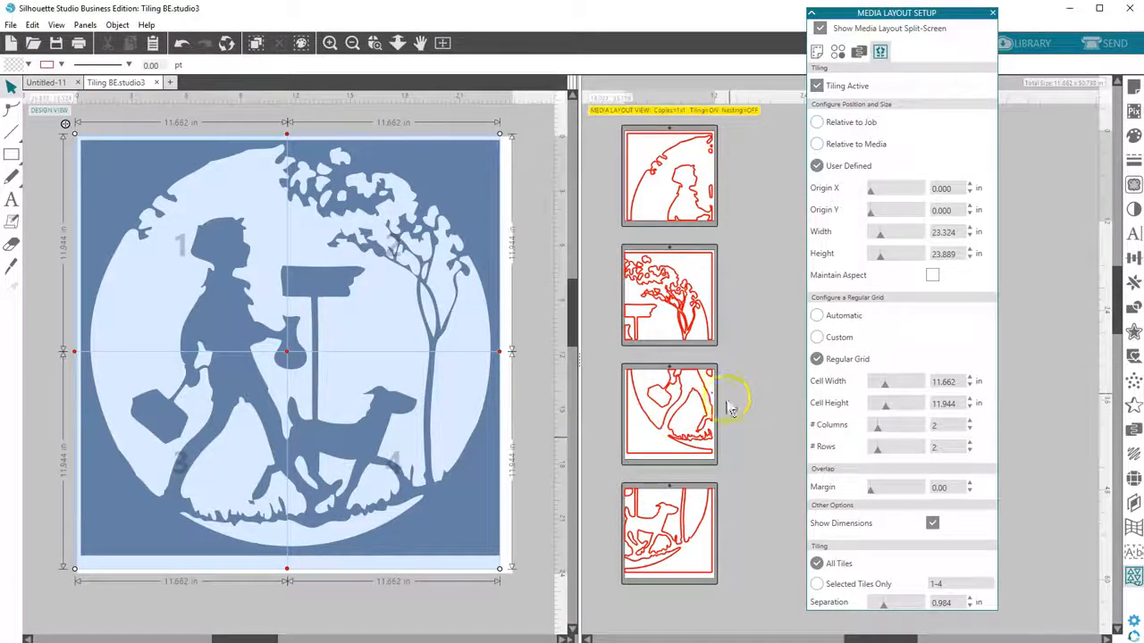